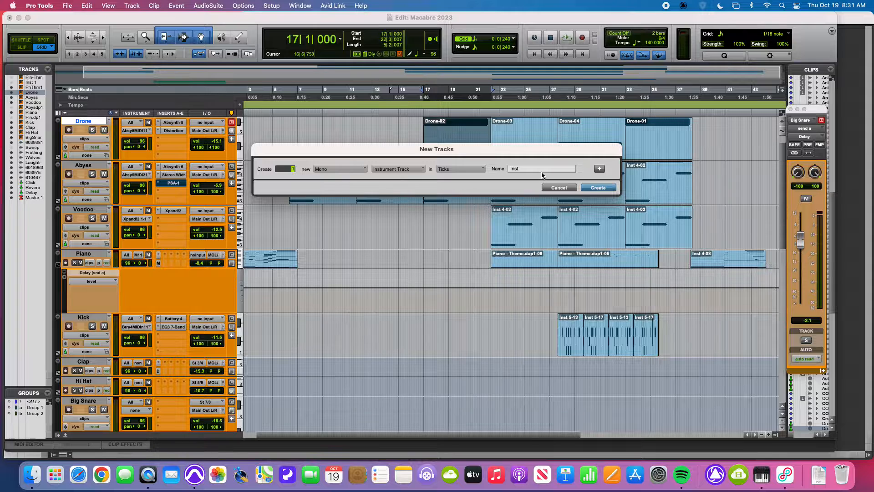
Create two new mono instrument tracks in ticks, one named Panning and the other named Volume.
key("Tab")
type("Panniong")
key("BackSpace")
left_click(599, 170)
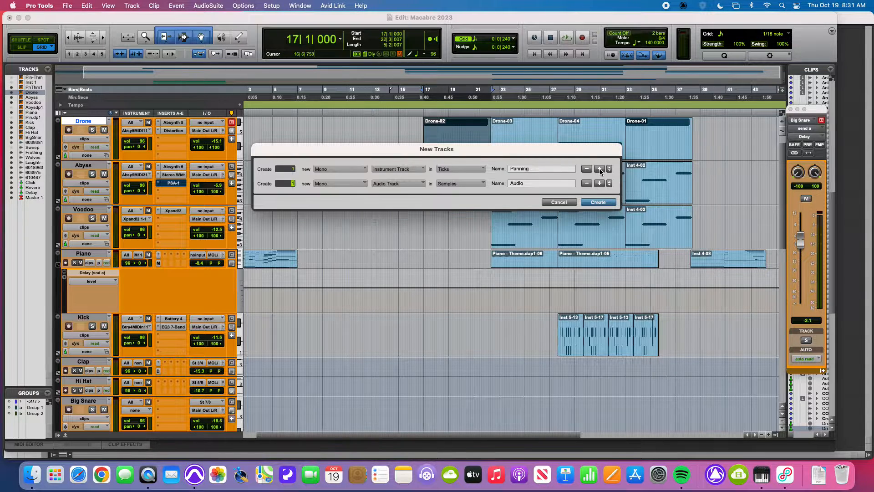
left_click(393, 184)
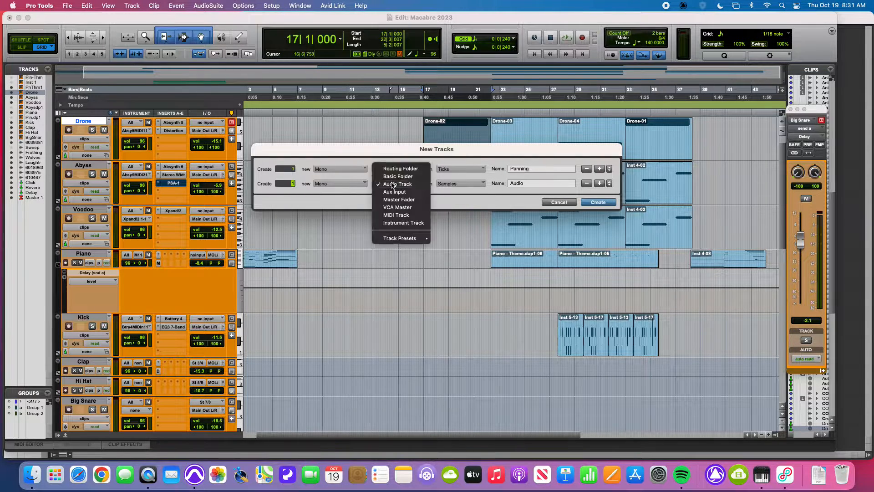
left_click(402, 224)
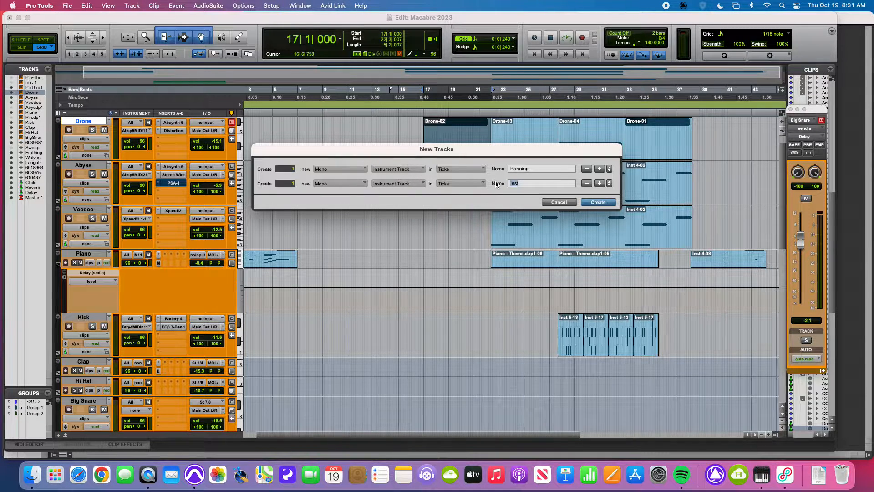
type("Volume")
left_click(598, 202)
Insert the Xpand!2 (mono) instrument plug-in on the Panning track.
left_click(169, 171)
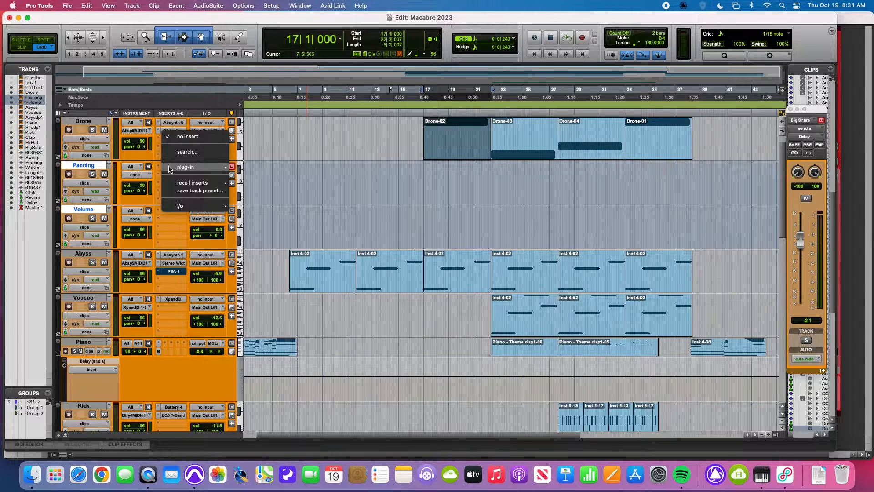
mouse_move(201, 168)
mouse_move(259, 239)
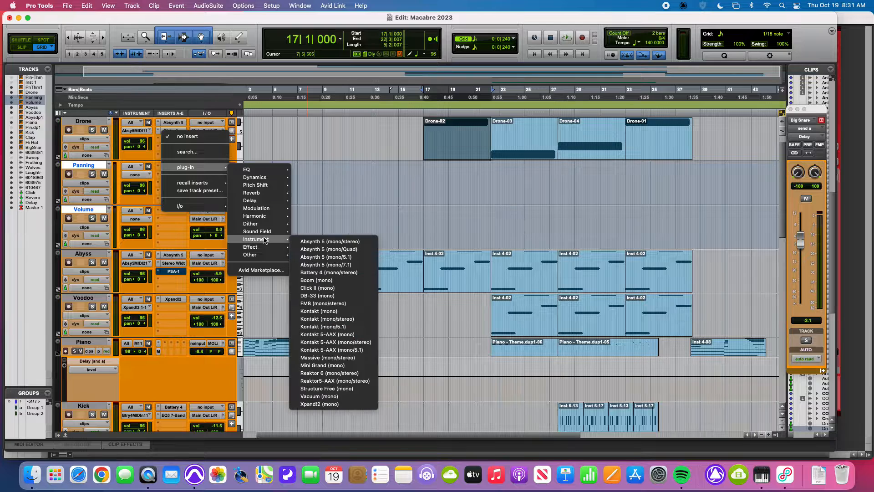
left_click(347, 404)
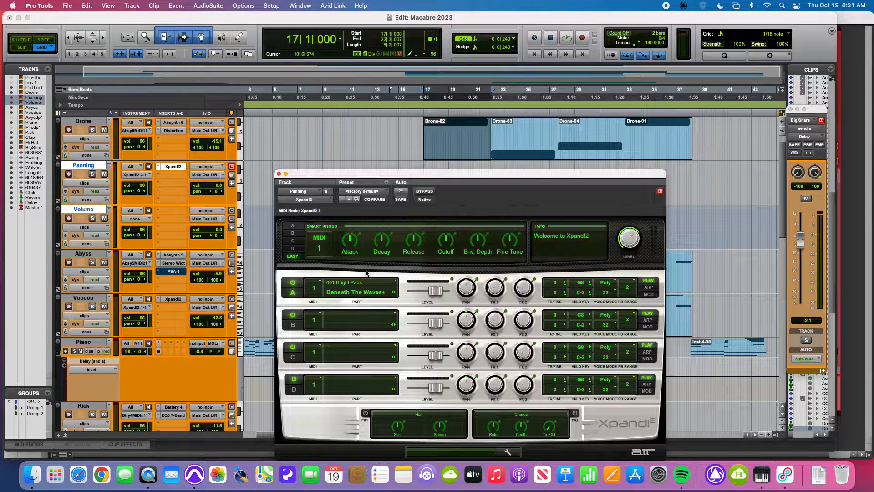
Load the Soft Leads preset +08 Square PWM Lead in Xpand!2 and copy the plug-in to the Volume track's first insert.
left_click(358, 193)
scroll(400, 20, "up", 3)
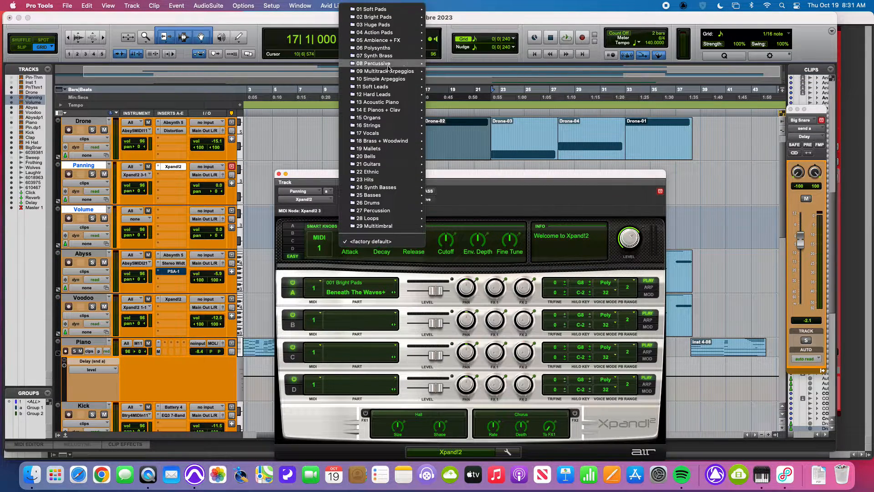
mouse_move(392, 87)
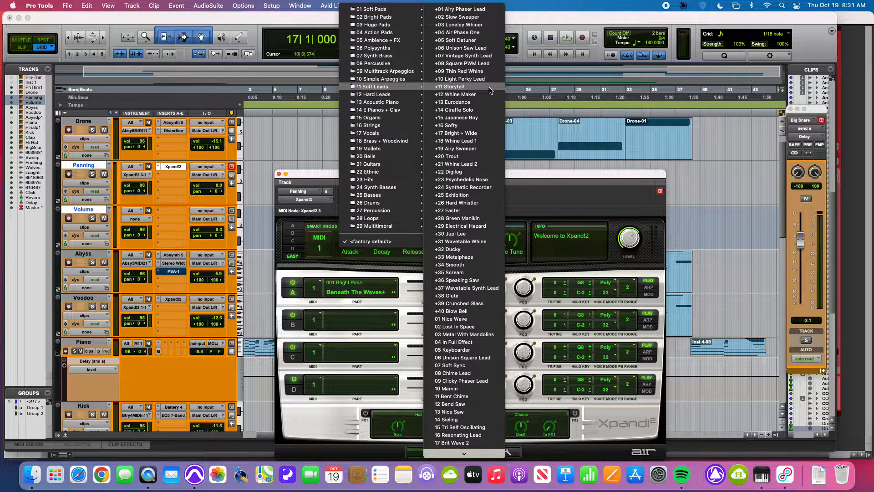
left_click(479, 65)
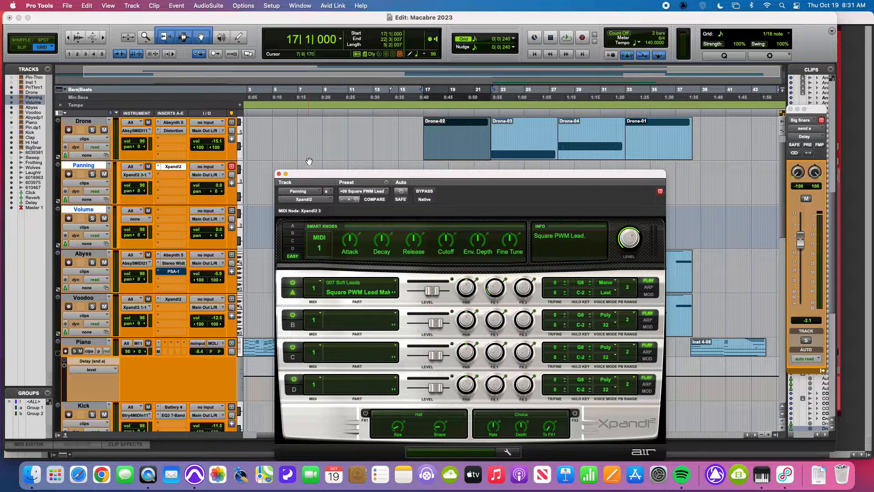
left_click(279, 174)
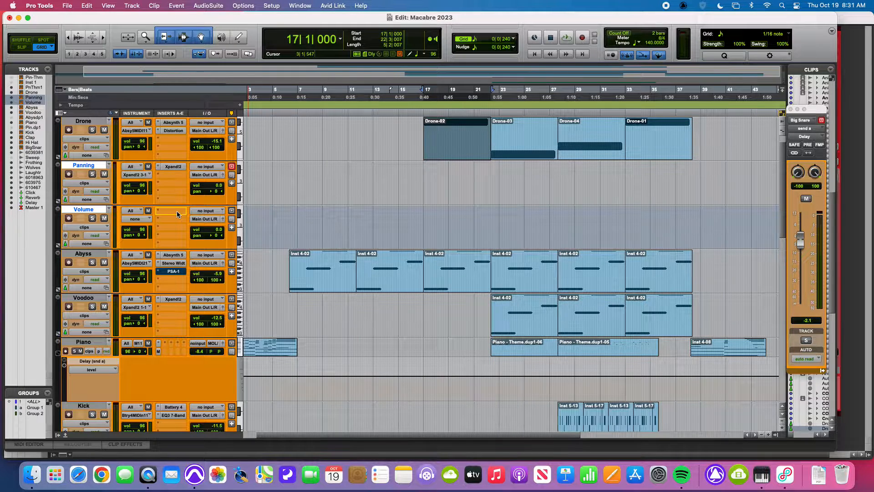
left_click_drag(177, 211, 177, 213)
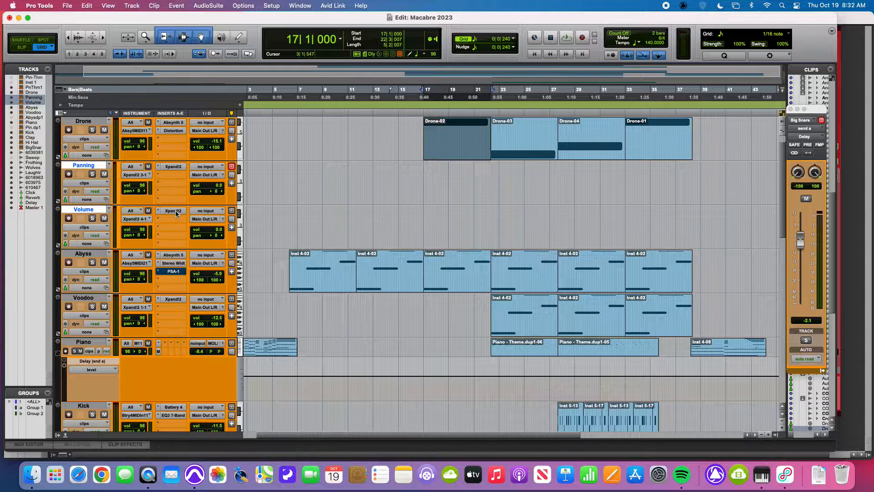
Return to the session start and open the MIDI editor with only the Panning track shown.
key("Return")
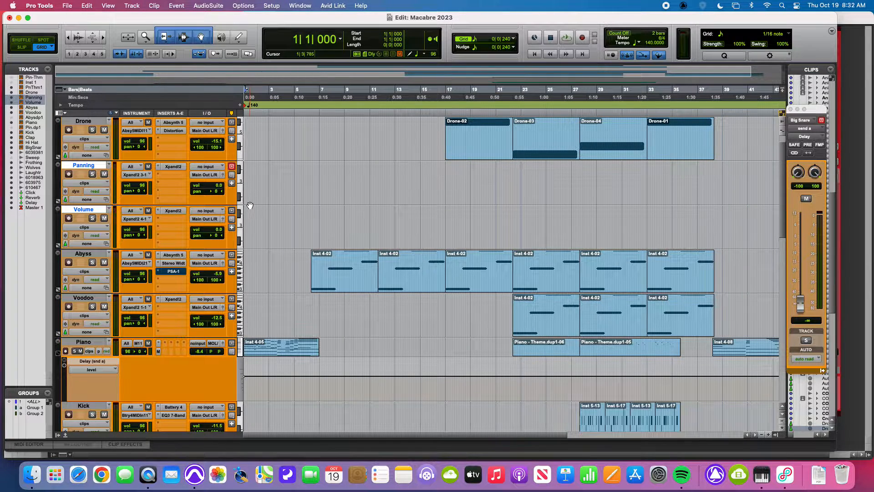
key("ctrl+equal")
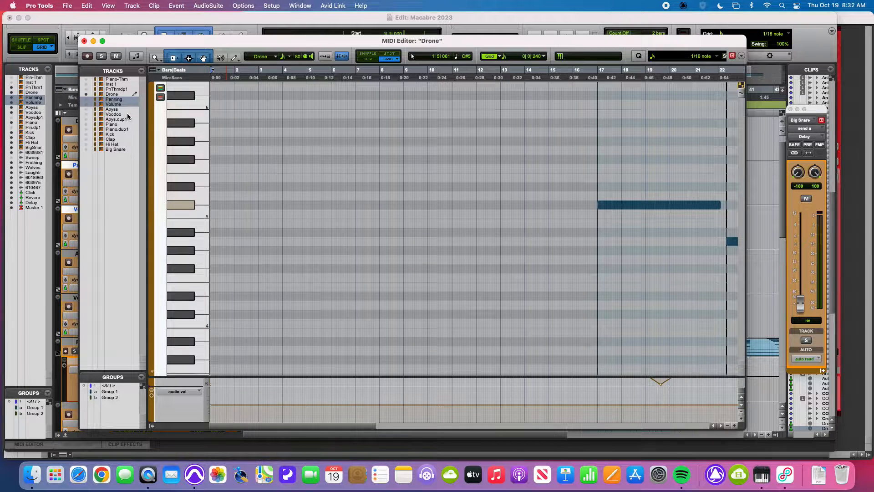
left_click(135, 99)
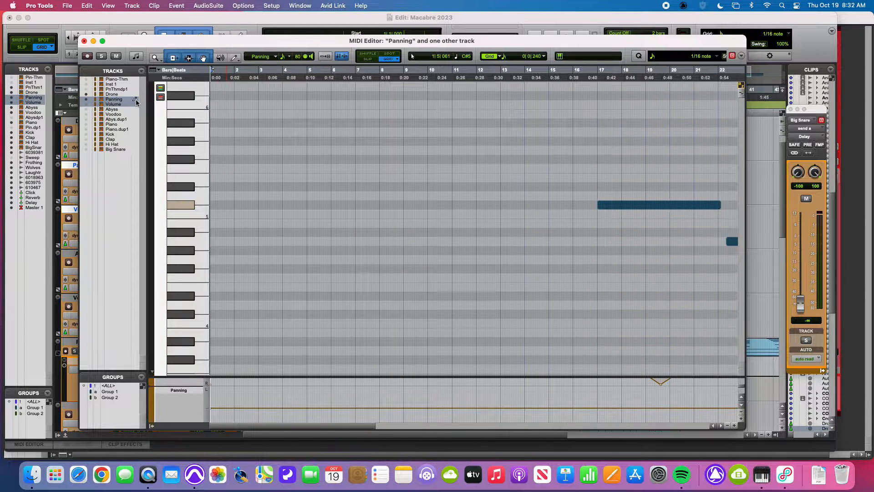
left_click(86, 93)
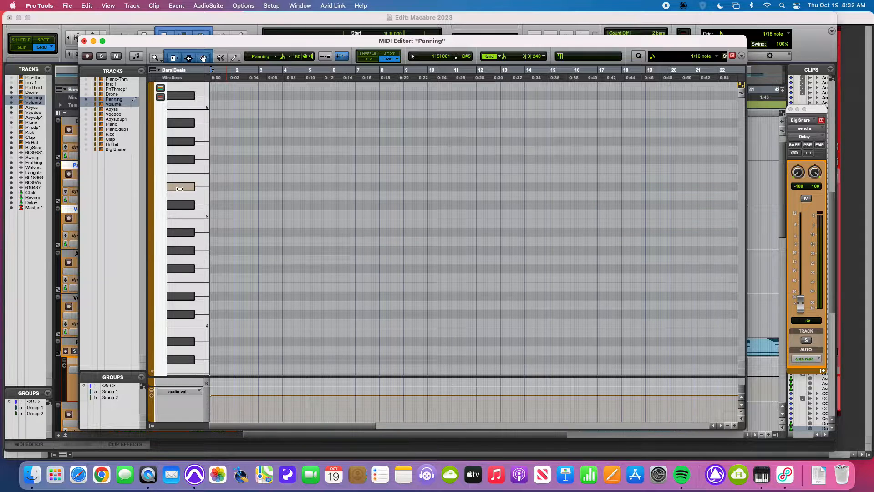
Draw a four-bar C3 note from bar 1 to bar 5 on the Panning track and close the MIDI editor.
scroll(187, 265, "down", 3)
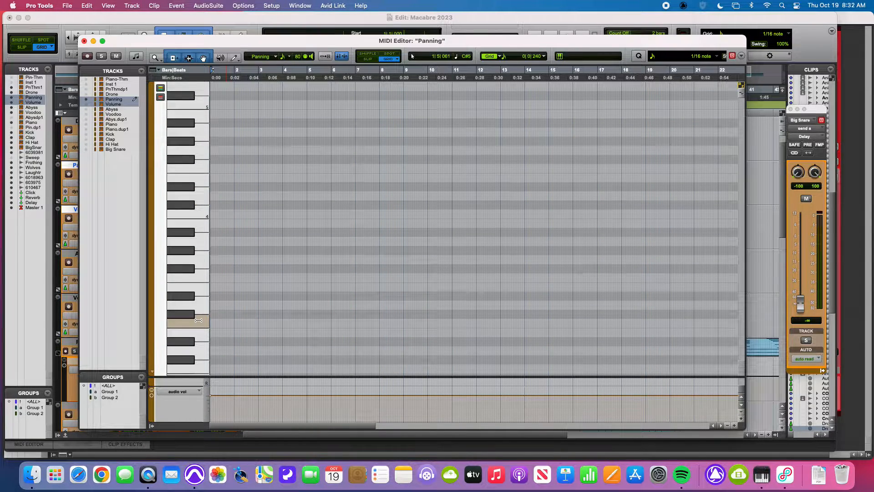
key("t")
key("t")
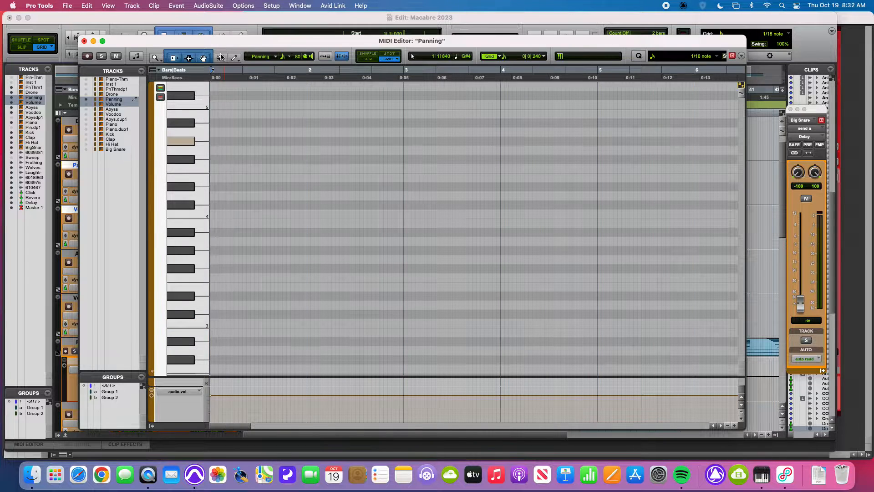
left_click(234, 58)
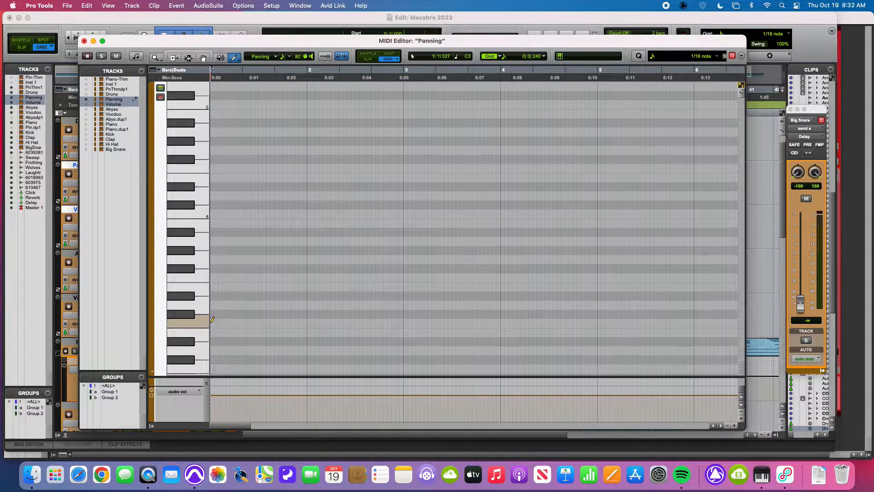
mouse_move(212, 314)
left_mouse_down()
mouse_move(570, 316)
mouse_move(597, 324)
left_mouse_up()
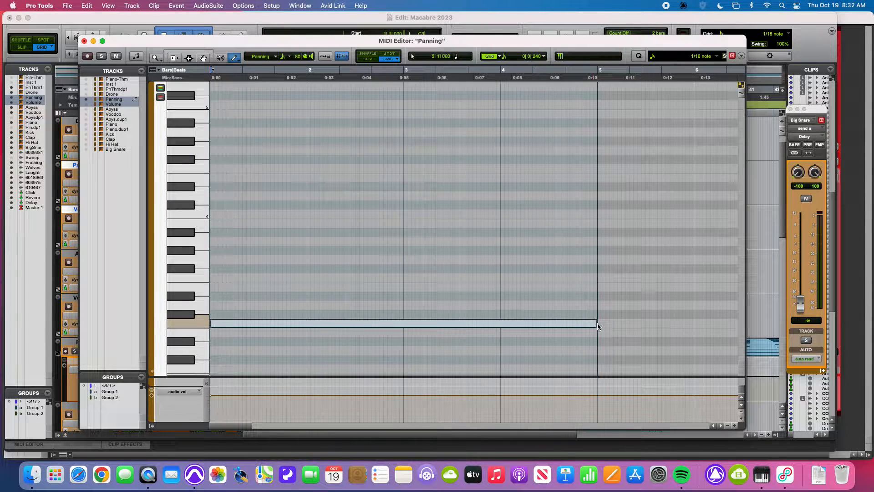
left_click(85, 41)
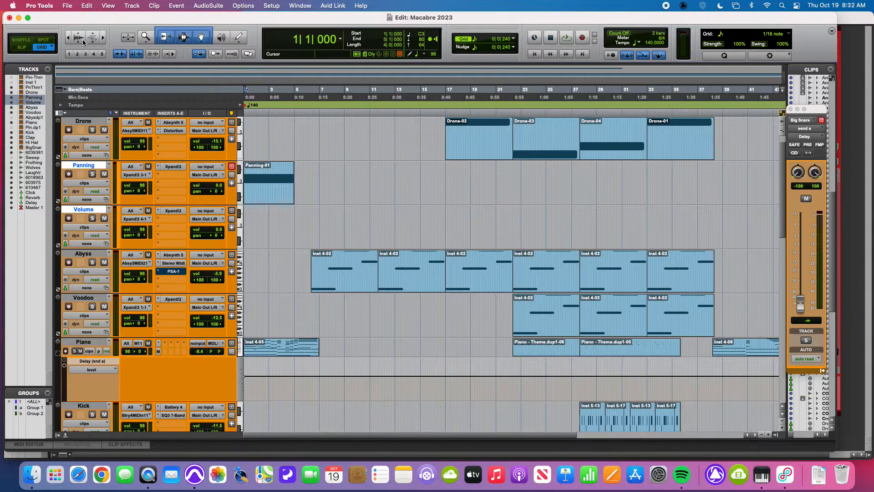
Copy the Panning track's clip at bar 1 onto the Volume track and mute the Volume track.
left_click(267, 195)
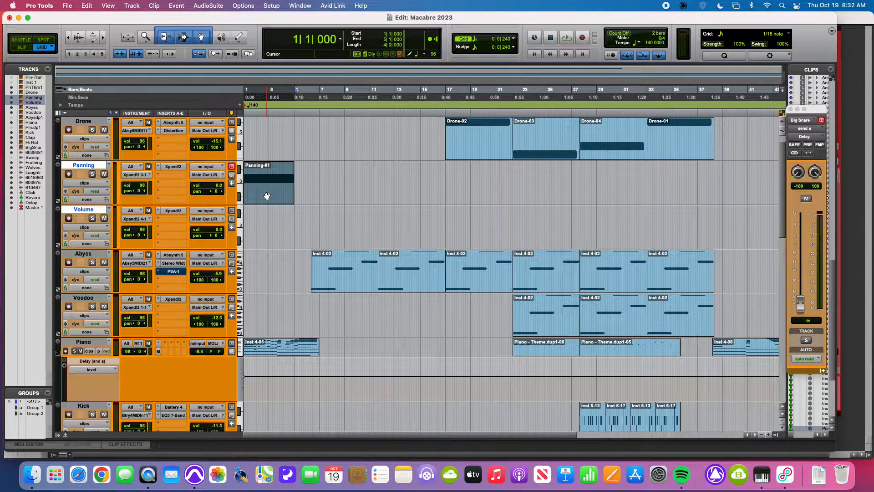
left_click_drag(267, 195, 266, 218)
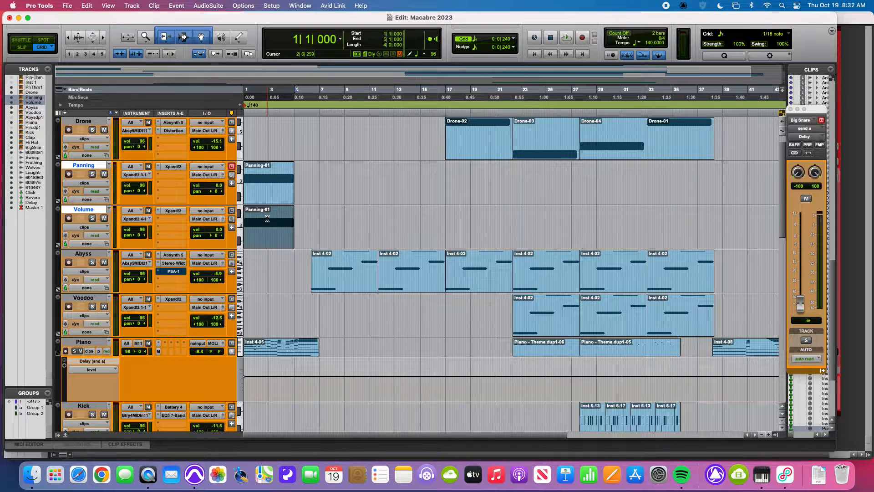
left_click(104, 218)
Reveal an automation lane beneath the Panning track and set it to audio pan.
key("super+]")
key("super+]")
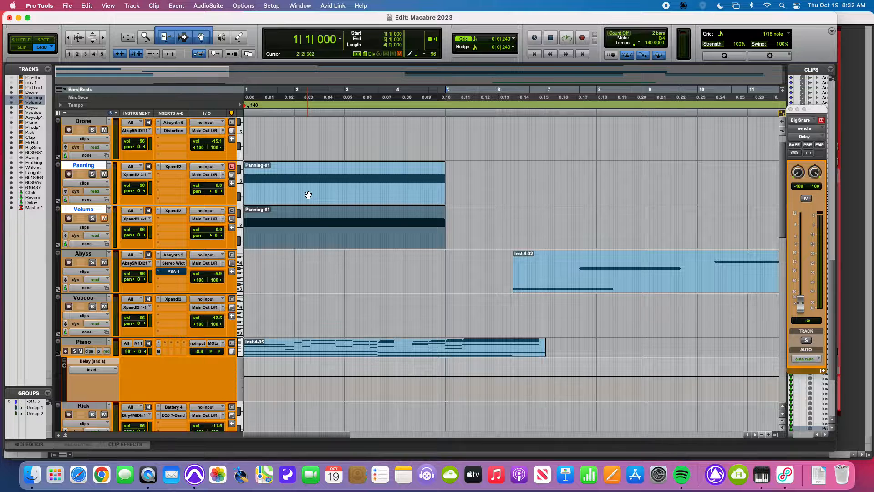
left_click(58, 201)
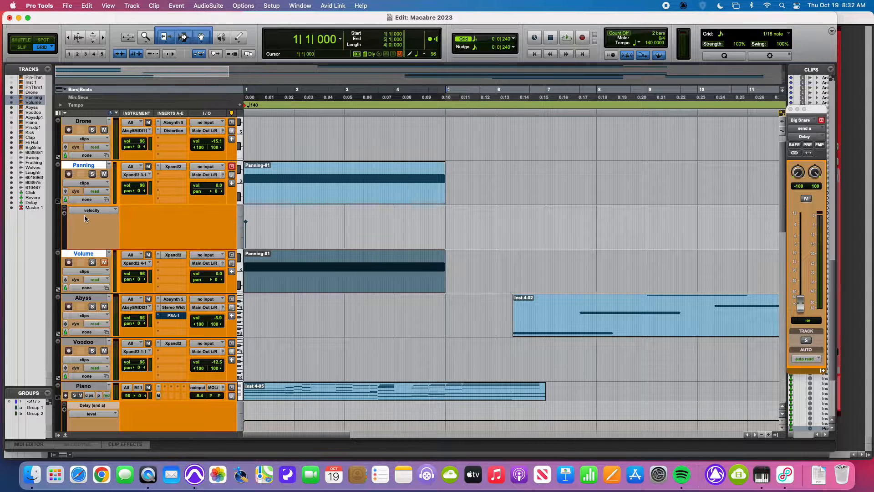
left_click(104, 210)
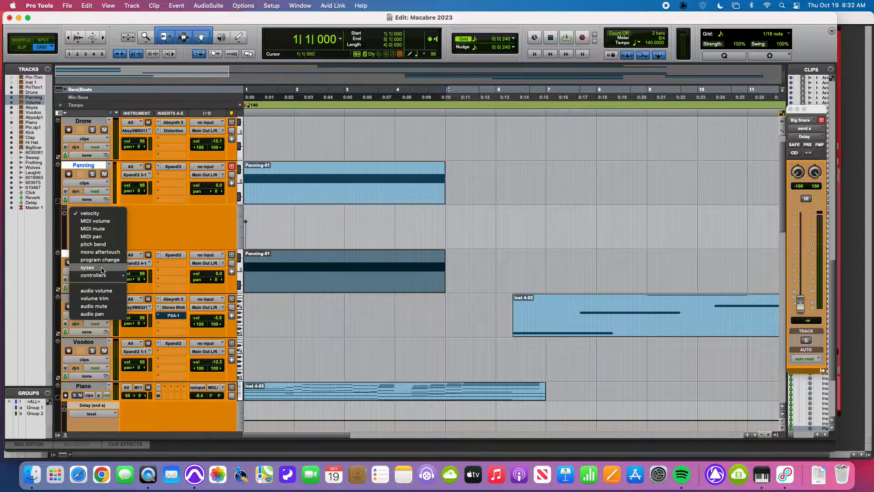
left_click(102, 314)
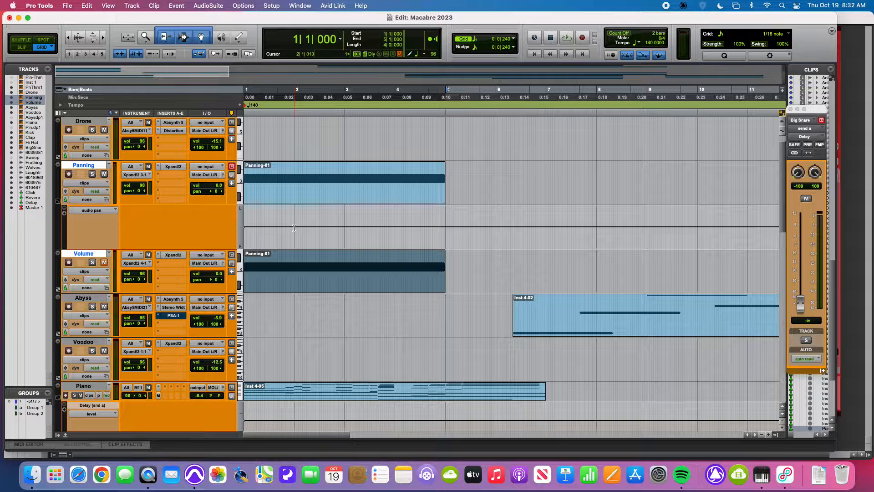
Pan the Panning track fully left to 100 in the mixer and return to the edit window.
key("super+equal")
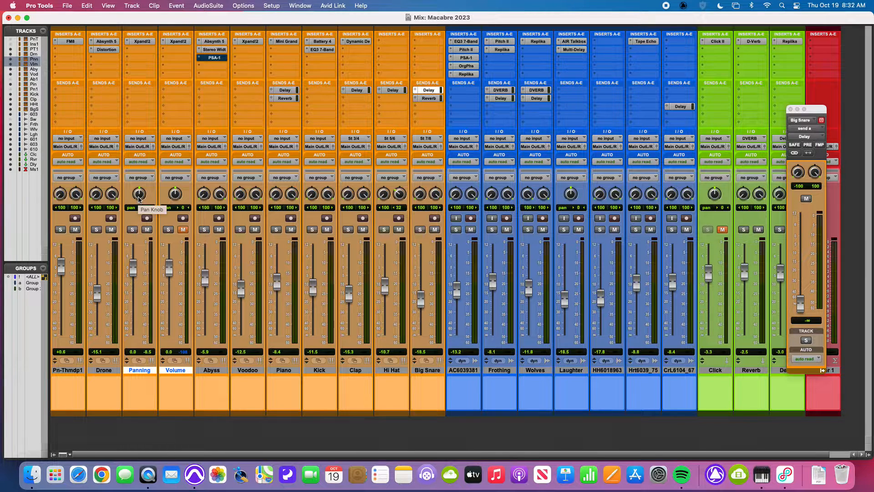
key("alt+equal")
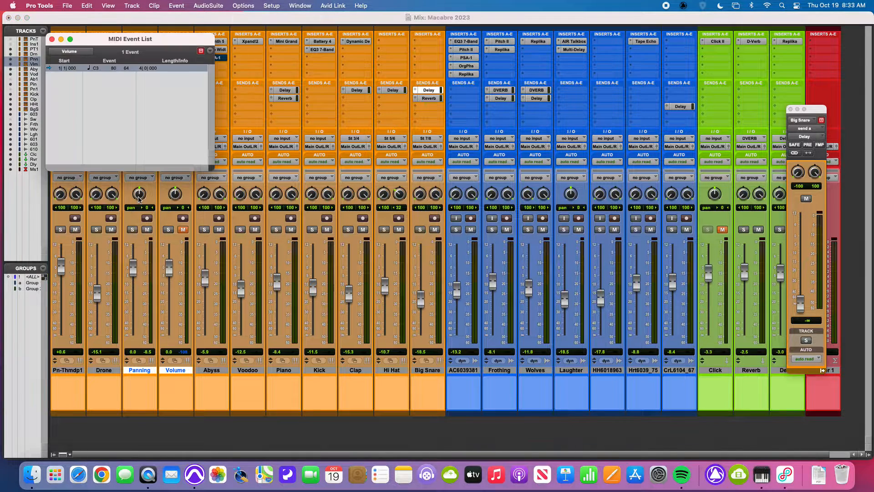
left_click(139, 199)
left_click_drag(139, 199, 133, 235)
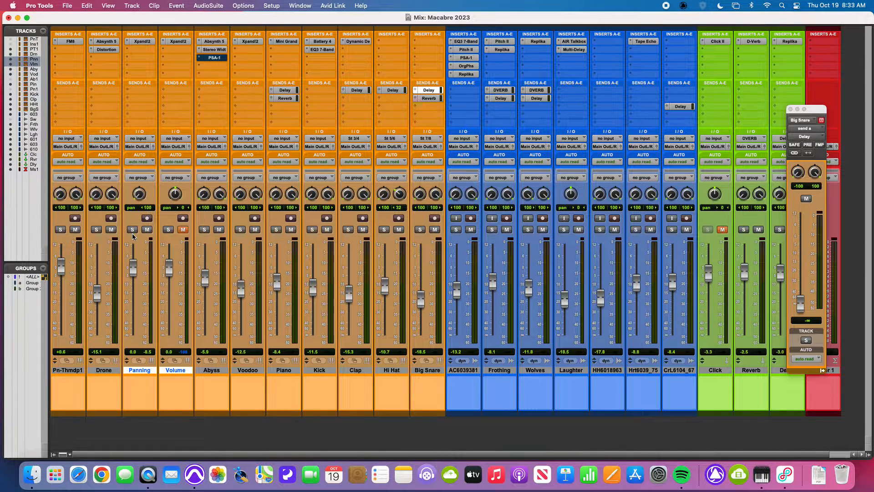
key("super+equal")
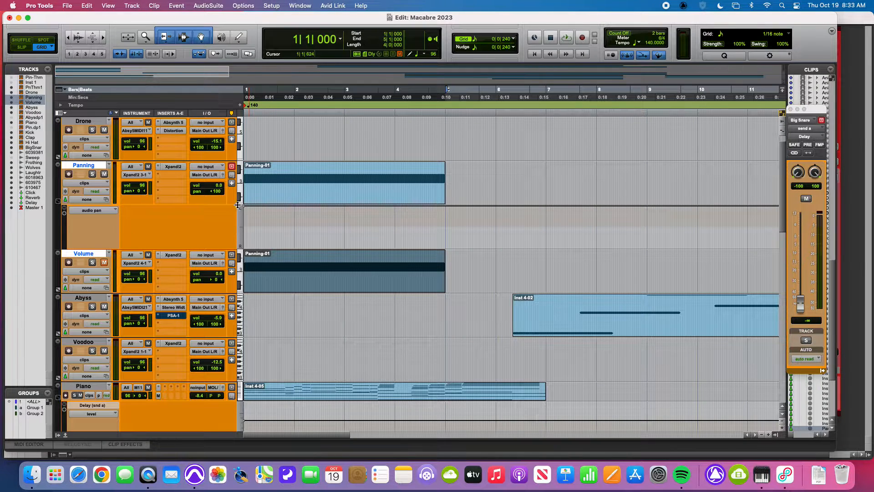
Move the Panning track's audio pan line fully right to 100 and check its pan knob in the mixer.
left_click_drag(244, 206, 242, 260)
key("super+equal")
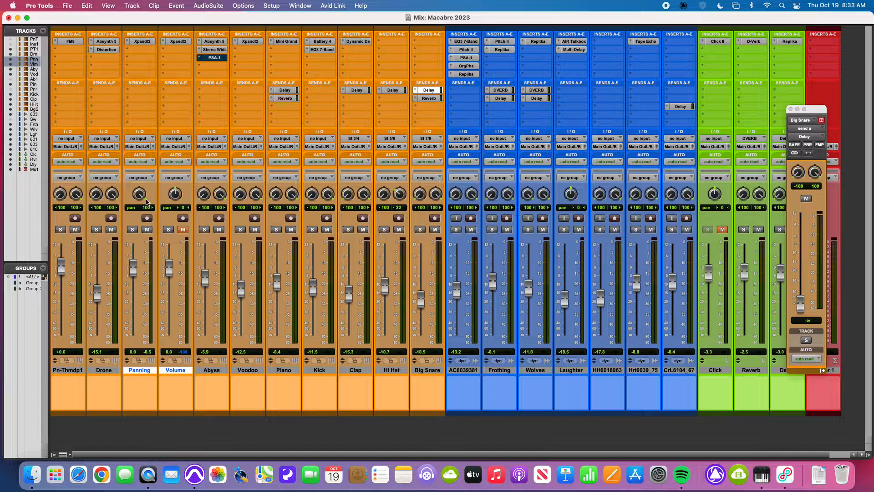
key("super+equal")
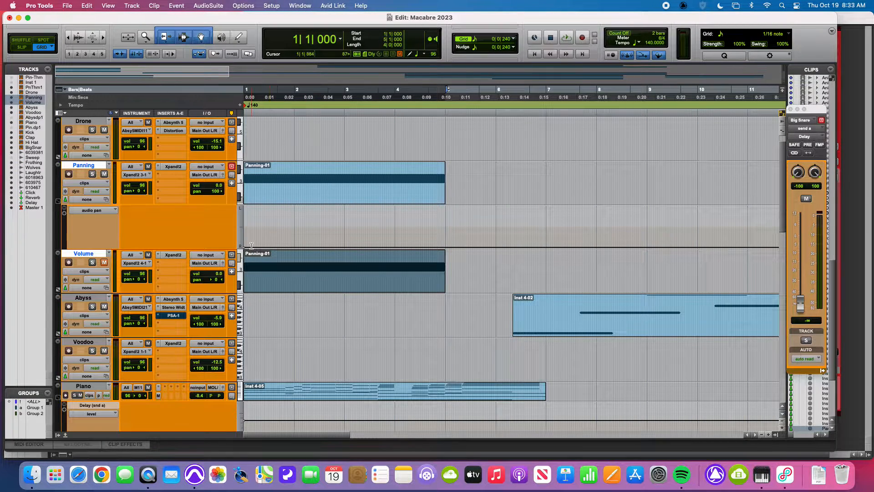
Shape the Panning track's audio pan line into a zigzag: fully left at bars 1, 3 and 5, fully right at bars 2 and 4.
left_click_drag(244, 247, 242, 204)
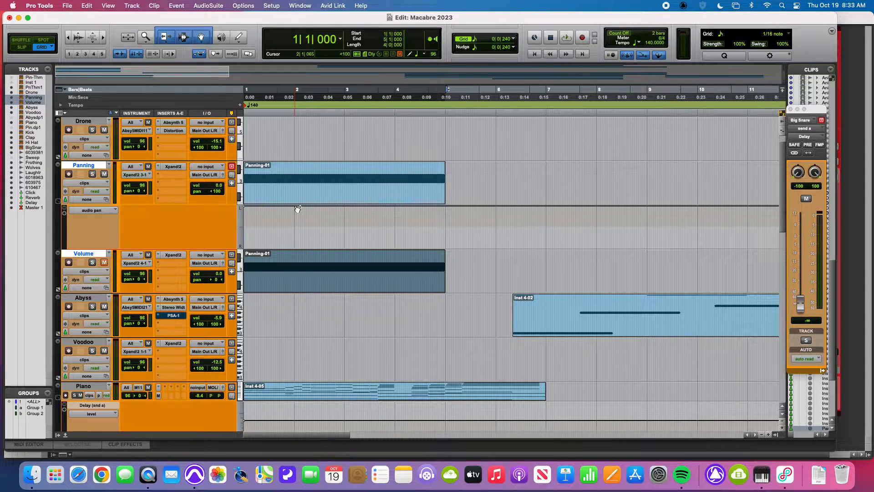
left_click_drag(297, 208, 293, 281)
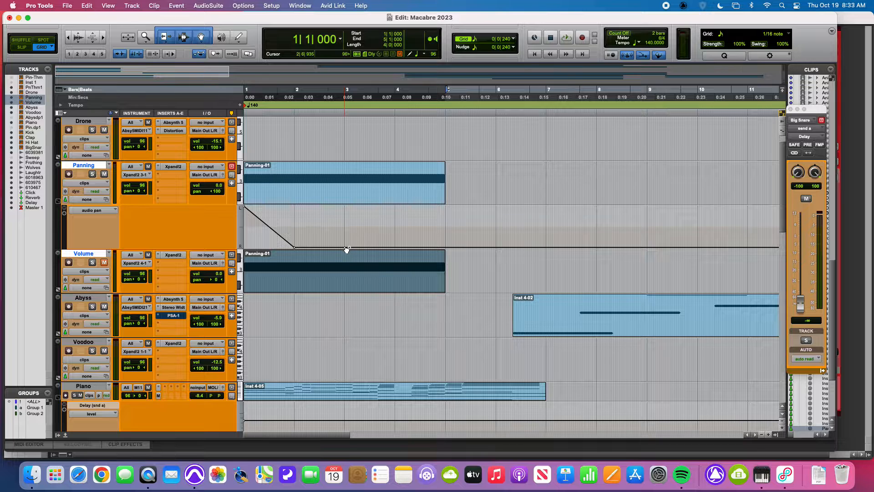
left_click_drag(343, 245, 344, 206)
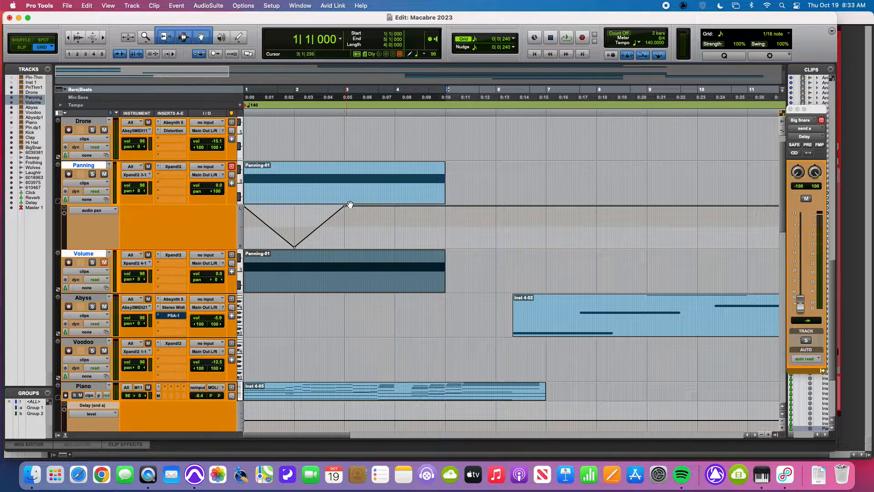
left_click_drag(398, 210, 444, 206)
Solo the Panning track and play its pan automation from the start of the session, stopping near bar 5.
key("Return")
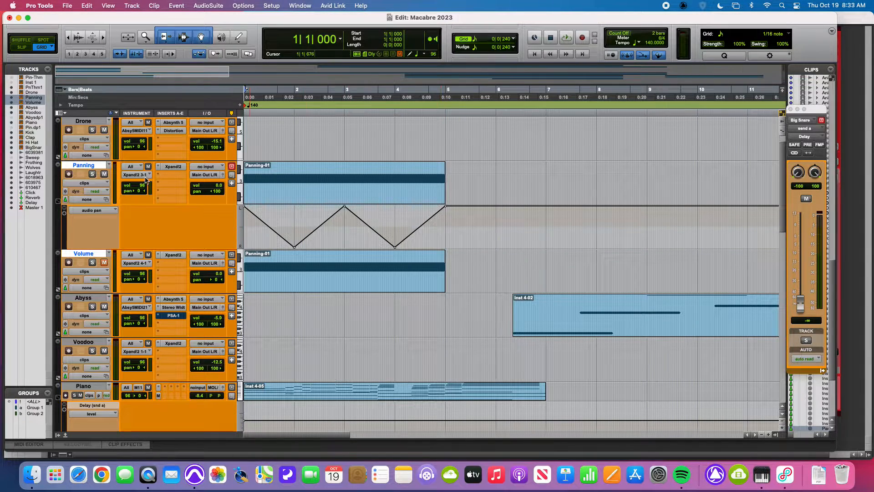
left_click(94, 174)
key("space")
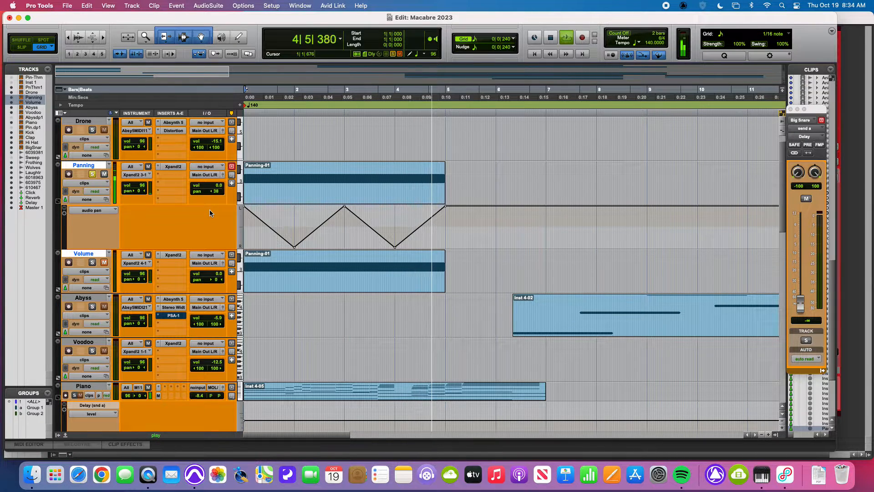
key("space")
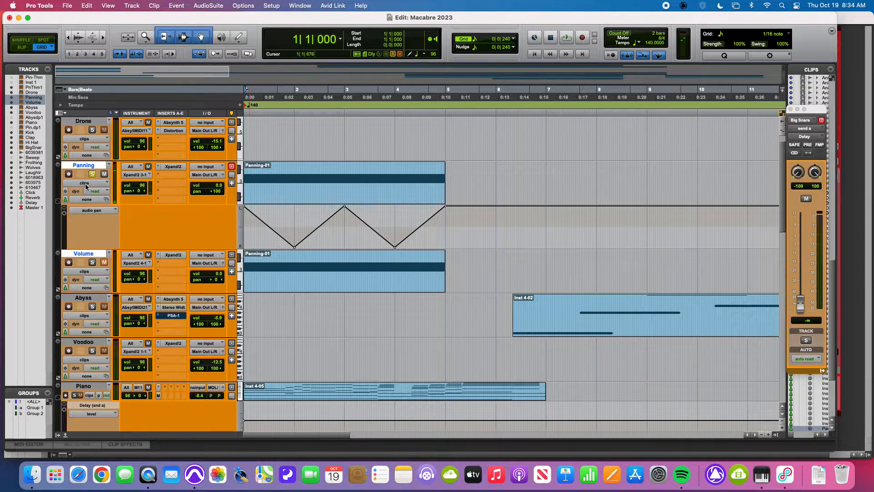
Reveal the Drone track's left and right audio pan lanes, try its left pan knob in the mixer and return to the edit window.
scroll(166, 230, "up", 1)
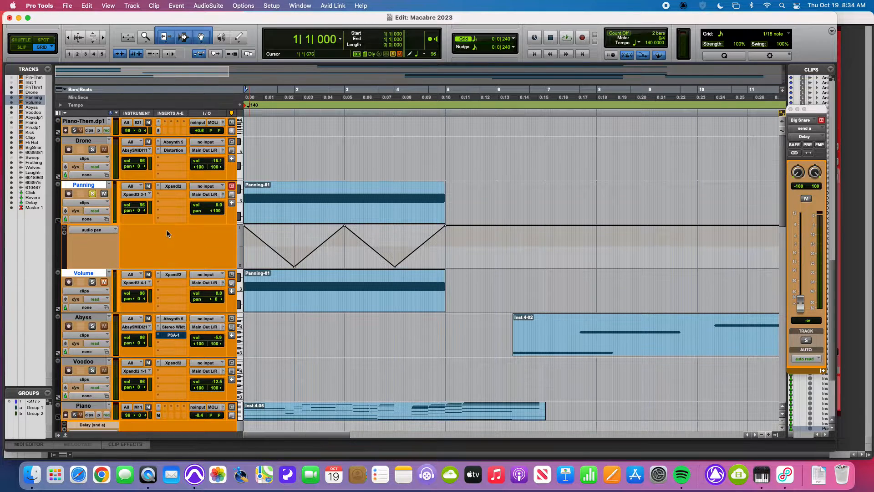
left_click(58, 178)
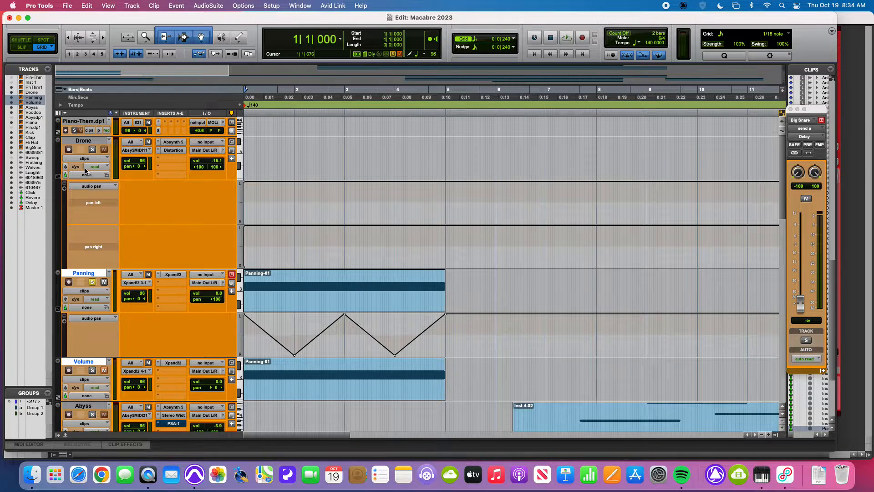
key("super+bracketleft")
key("super+bracketleft")
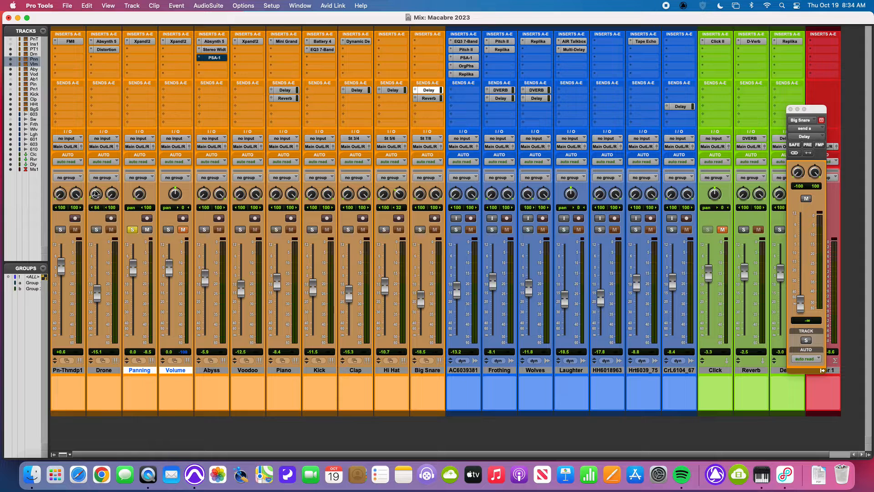
mouse_move(96, 195)
left_mouse_down()
mouse_move(106, 195)
mouse_move(94, 203)
left_mouse_up()
key("super+equal")
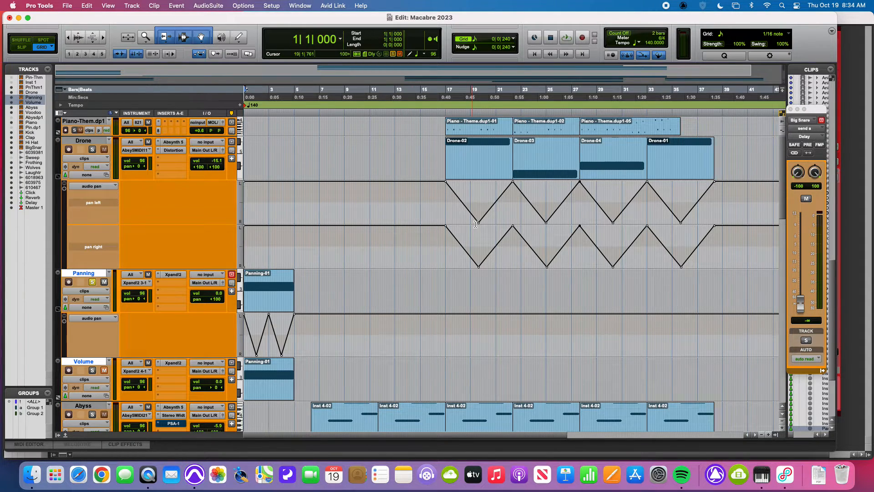
Select the Panning track's clip at bar 1.
left_click(280, 303)
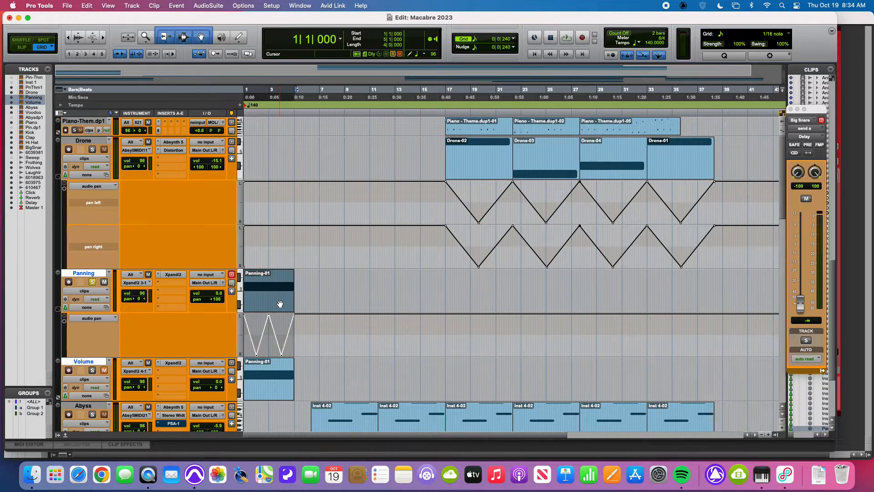